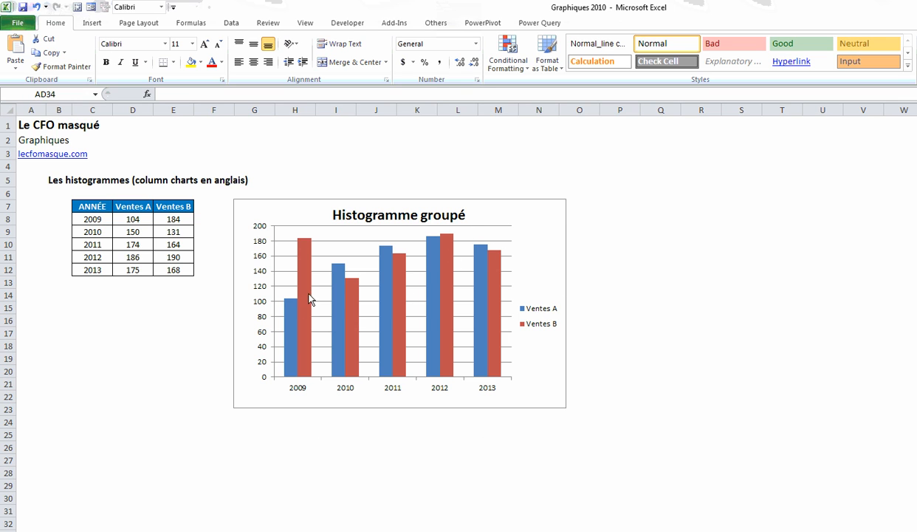
- Examine the fill, border, shadow, glow, 3-D and alignment formatting options of the "Histogramme groupé" chart title
left_click(535, 222)
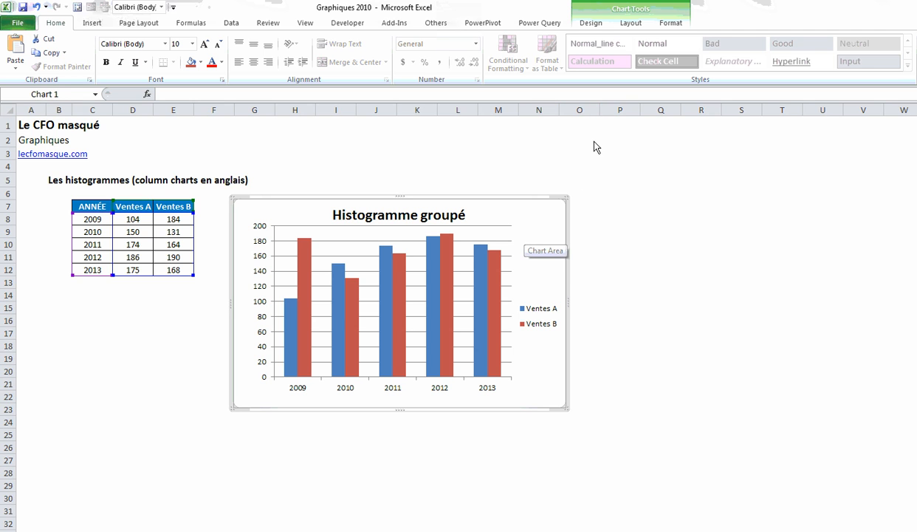
left_click(631, 23)
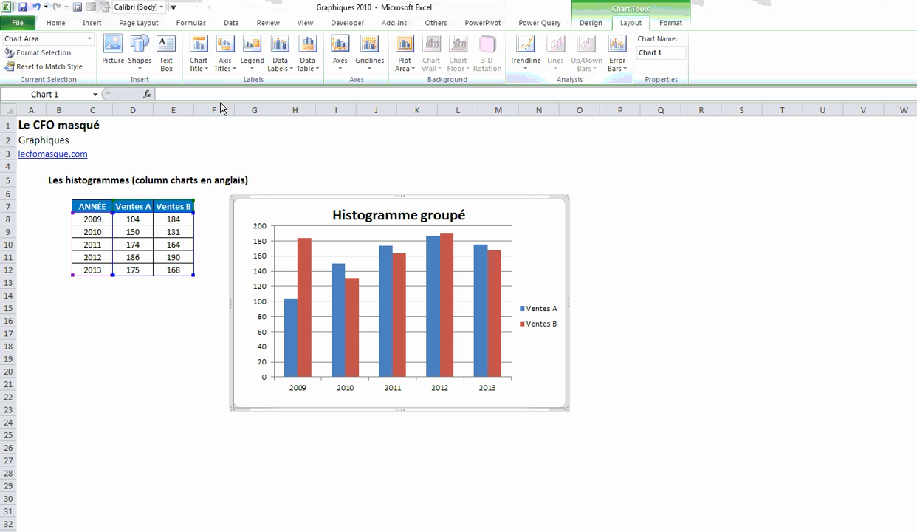
left_click(201, 68)
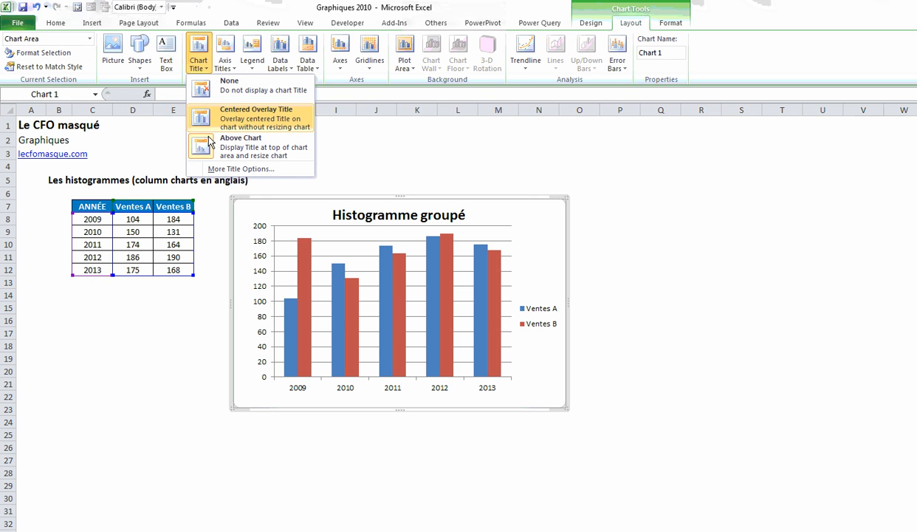
left_click(242, 169)
left_click_drag(223, 114, 315, 129)
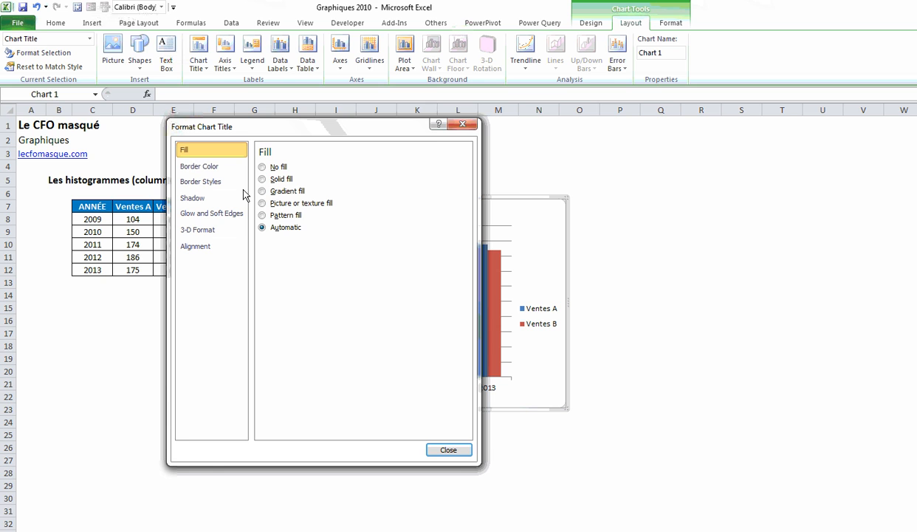
left_click(209, 168)
left_click(201, 181)
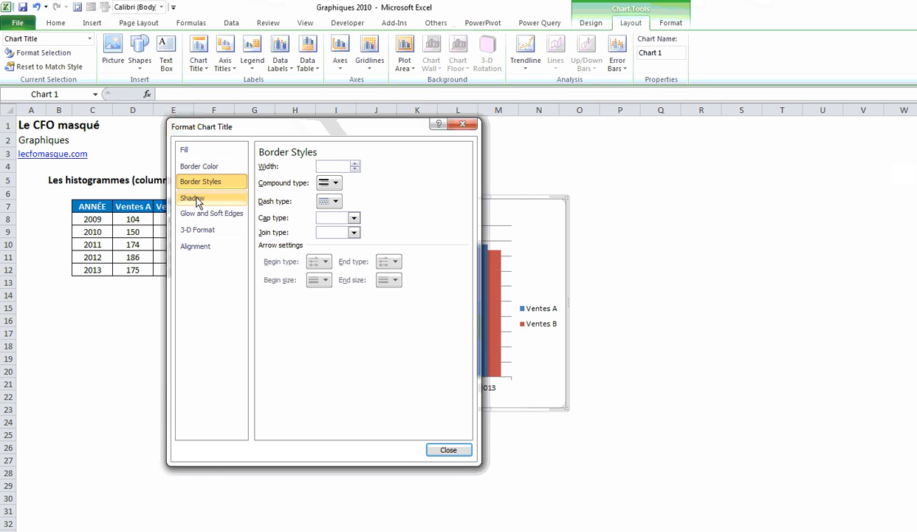
left_click(194, 198)
left_click(197, 213)
left_click(200, 235)
left_click(198, 245)
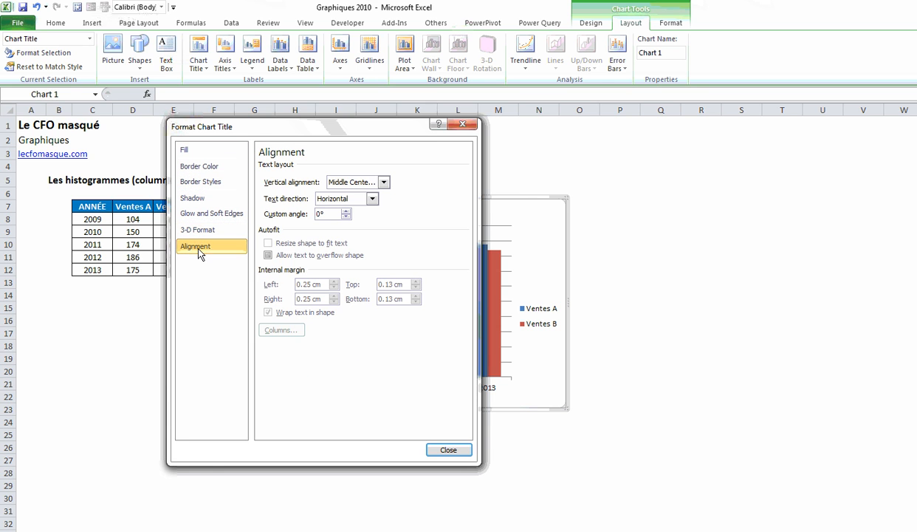
left_click(192, 152)
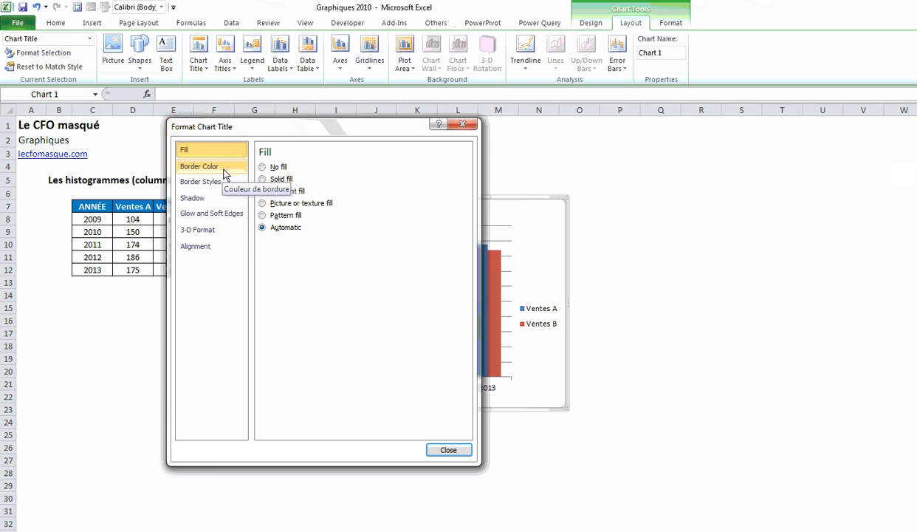
left_click(468, 127)
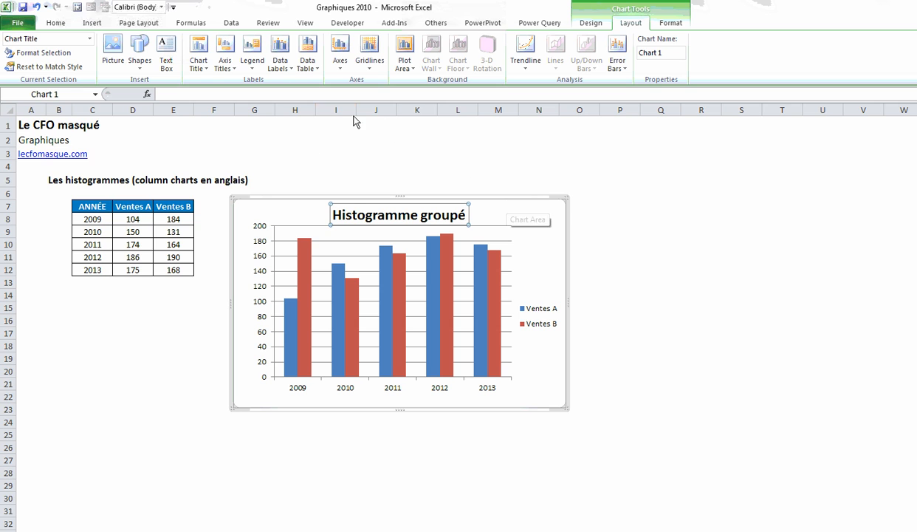
- Select the chart's Legend element and examine its formatting options, including the legend position choices
left_click(90, 41)
left_click(67, 86)
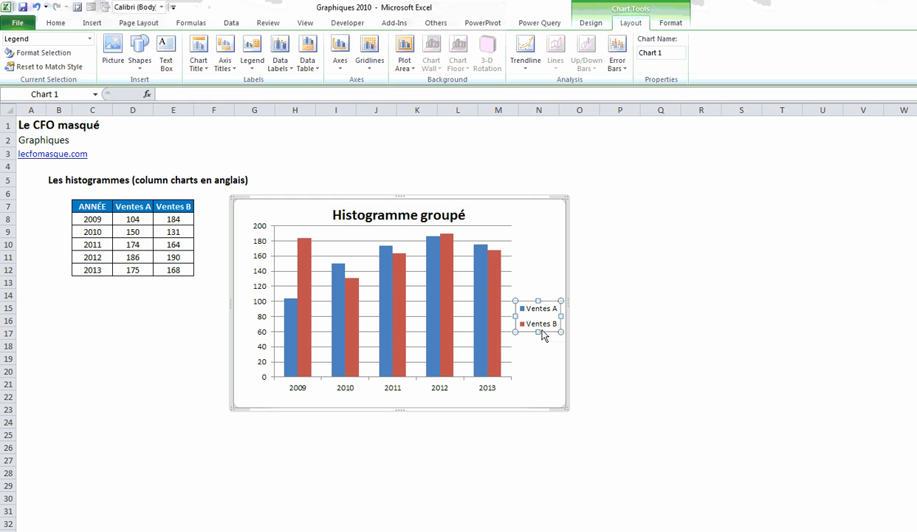
left_click(34, 58)
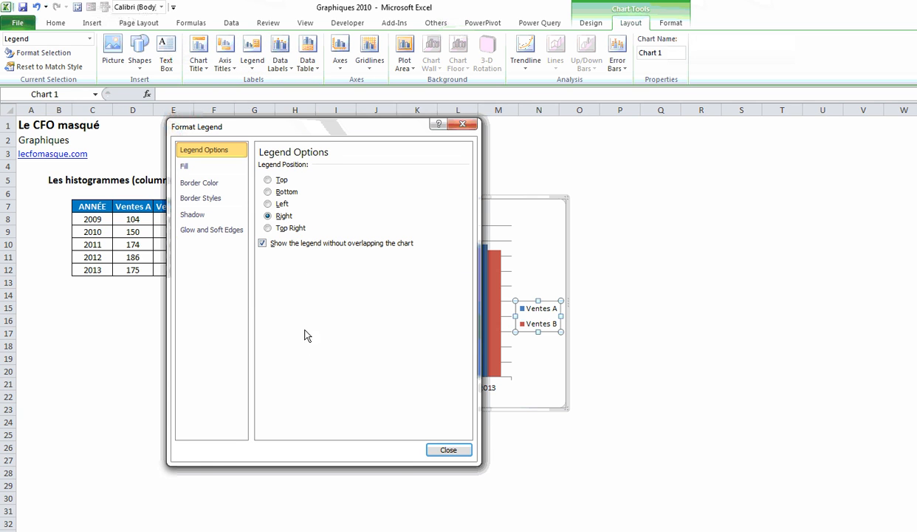
left_click(463, 126)
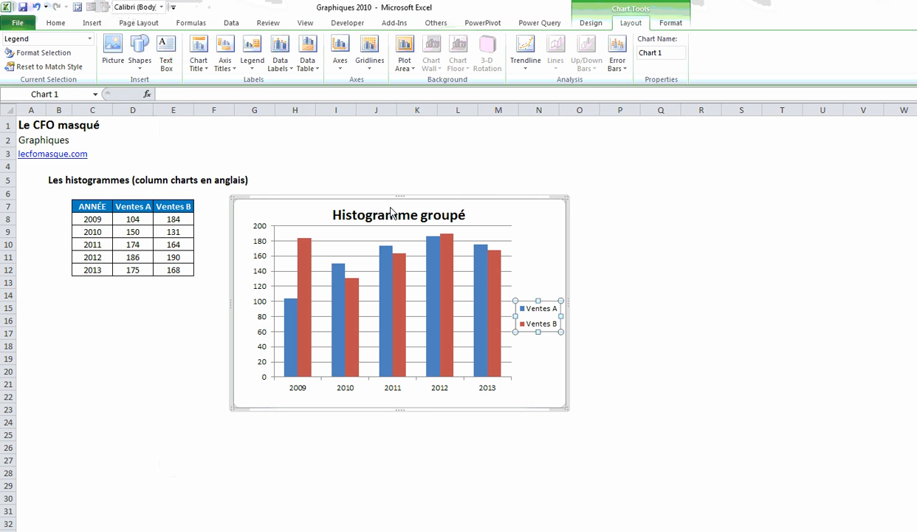
left_click(373, 166)
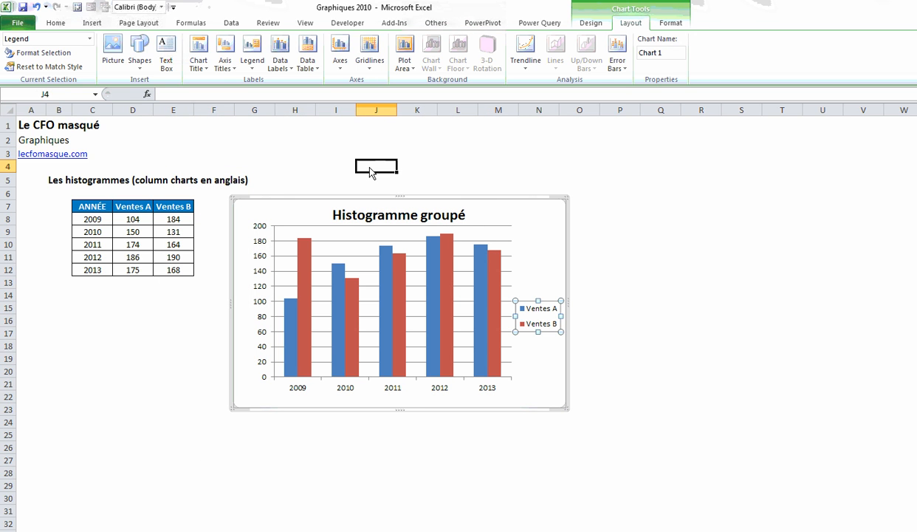
- Examine the Ventes A data series formatting options, including series overlap, gap width and plot axis
right_click(292, 319)
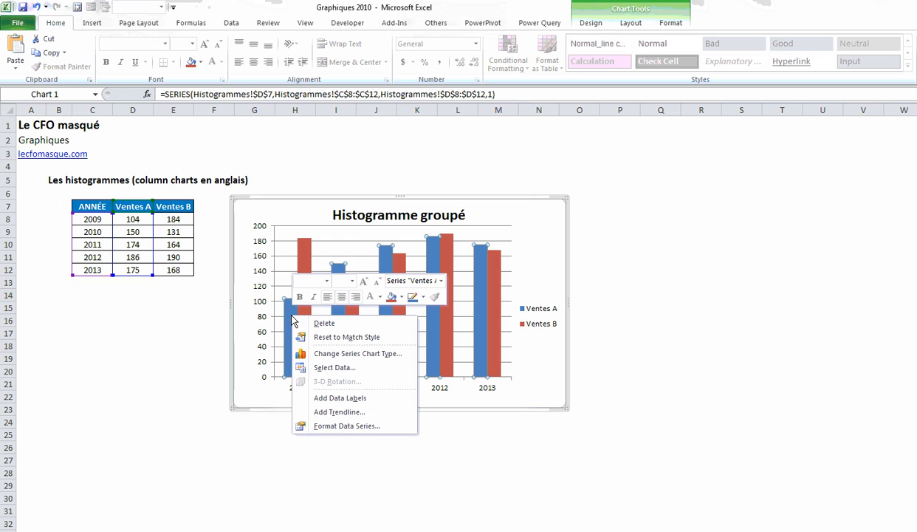
left_click(338, 427)
left_click_drag(251, 135, 138, 65)
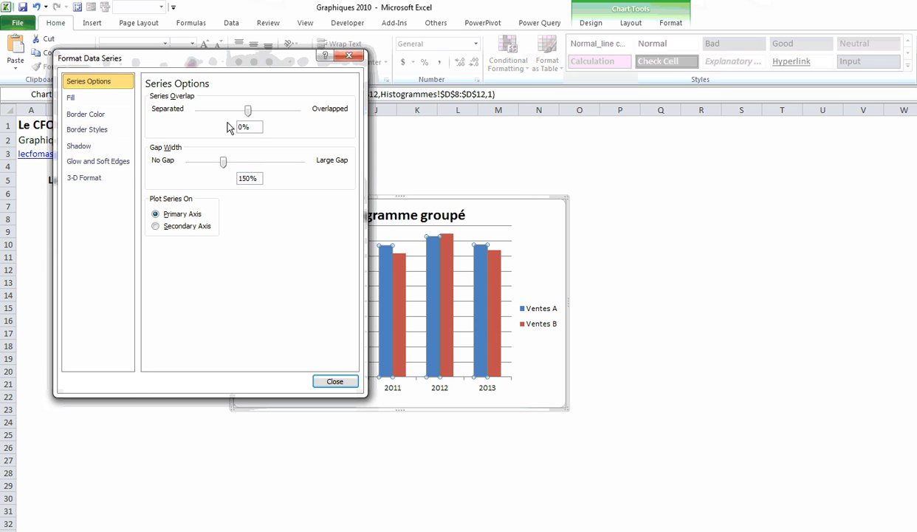
left_click(347, 55)
- Open the chart title's formatting options directly from the title on the chart, look at them and close them
right_click(353, 217)
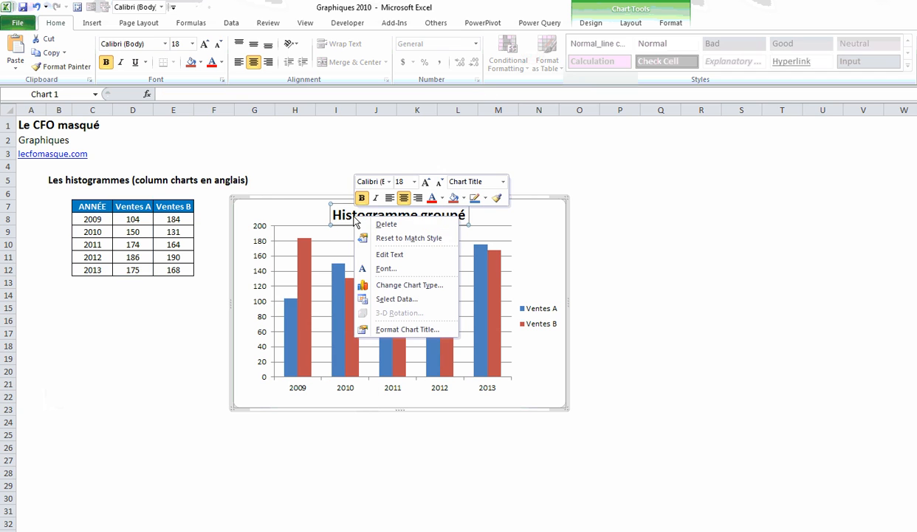
left_click(397, 330)
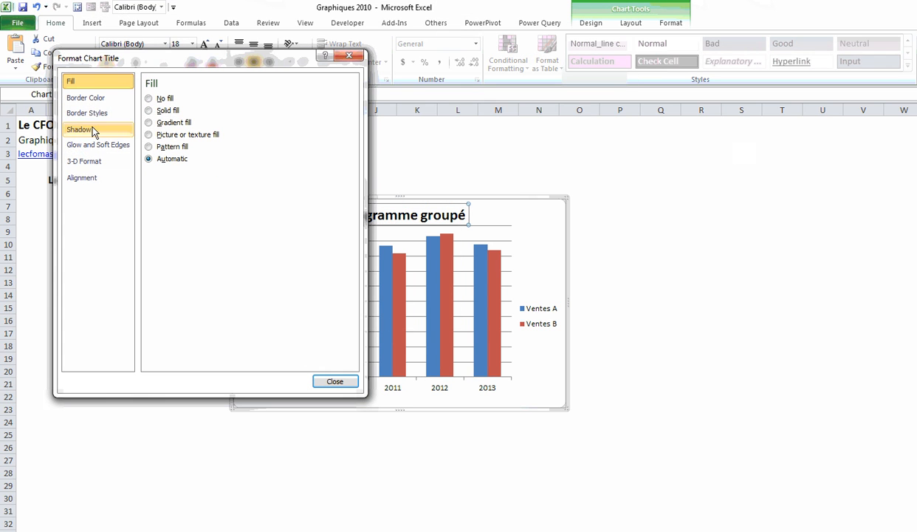
left_click(348, 56)
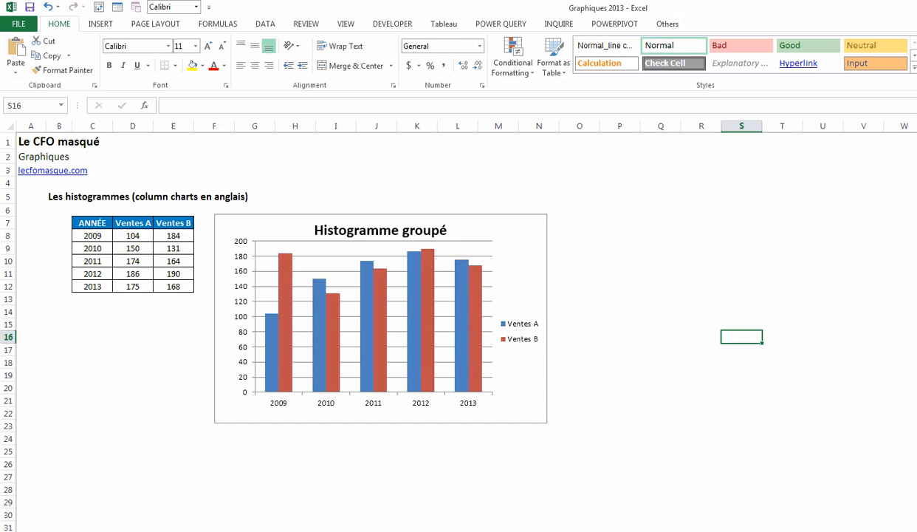
- Hide the legend of the grouped column chart in the Graphiques 2013 workbook and show it again
left_click(506, 251)
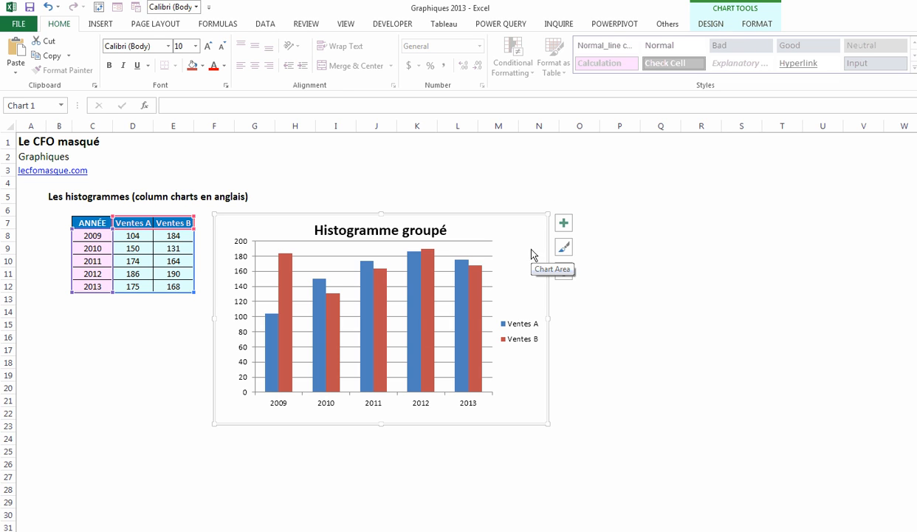
left_click(566, 225)
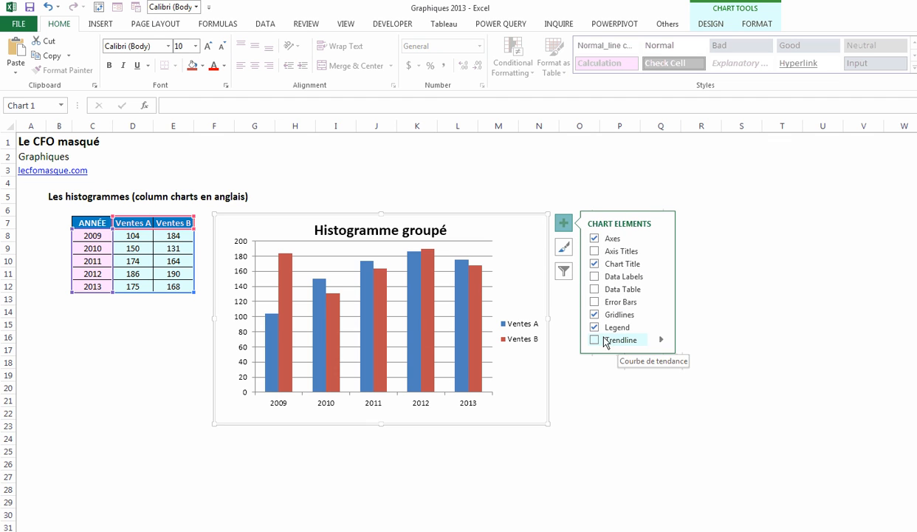
left_click(595, 328)
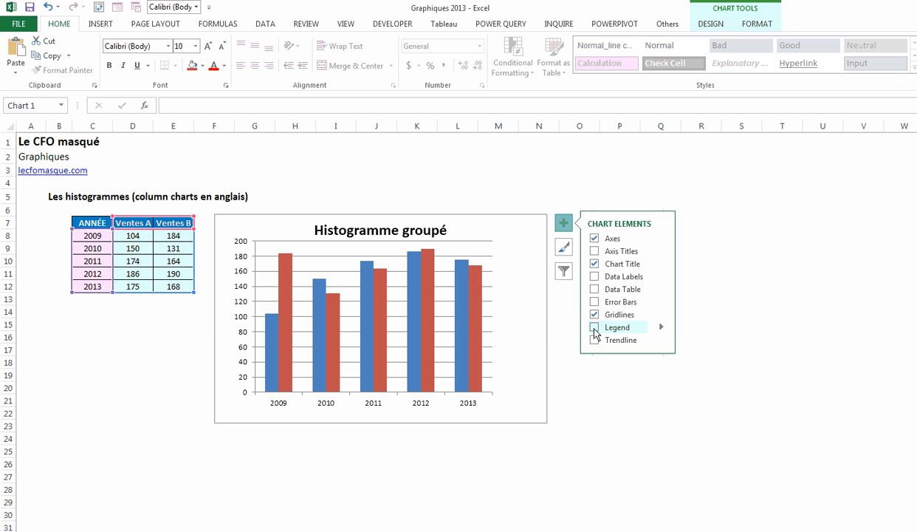
left_click(595, 328)
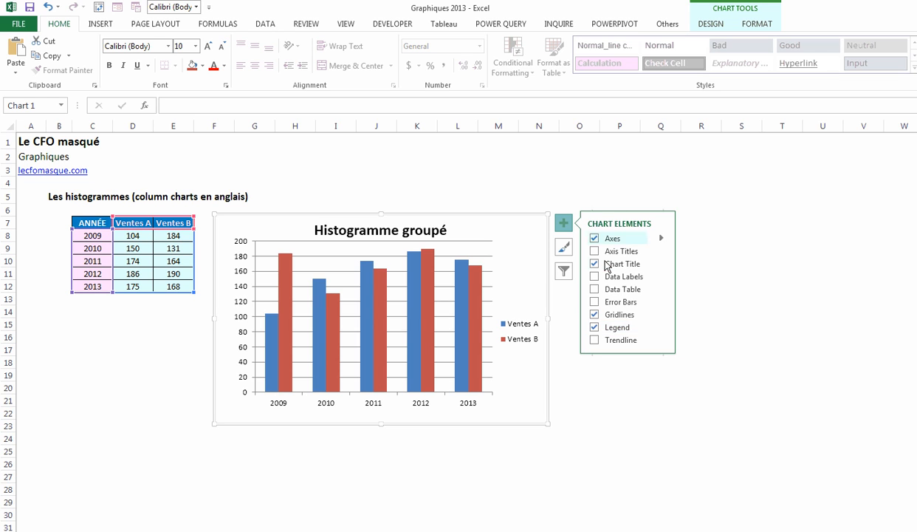
- Open the legend's additional formatting options and examine its position, fill, border, shadow, glow and soft edges settings
left_click(662, 326)
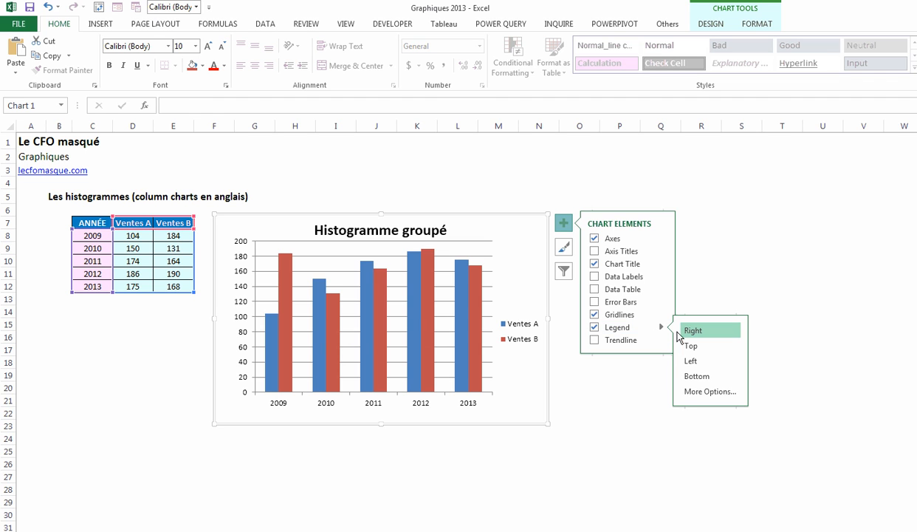
left_click(703, 391)
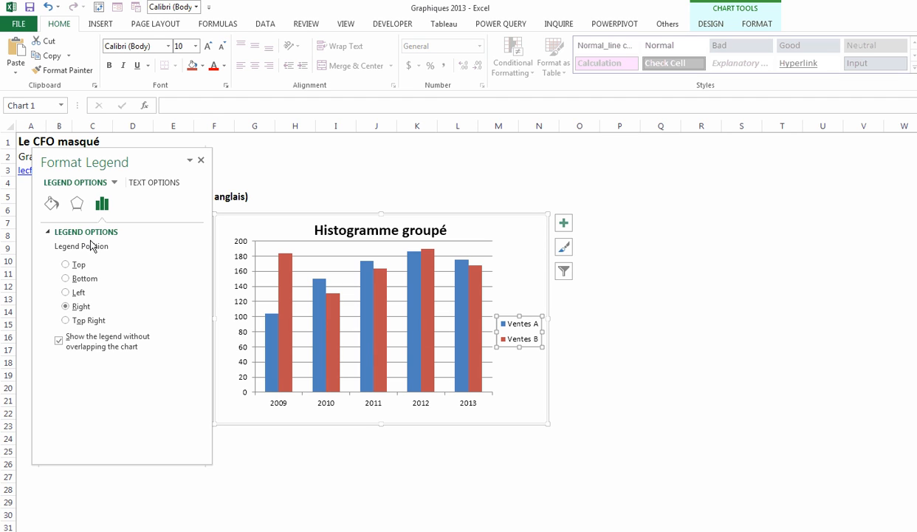
left_click(78, 205)
left_click(52, 204)
left_click(78, 206)
left_click(102, 204)
left_click(52, 206)
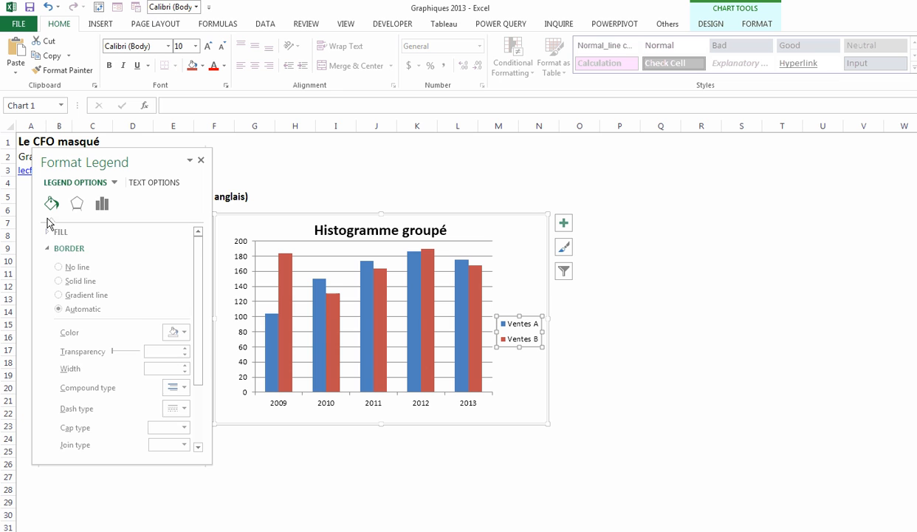
mouse_move(196, 237)
left_mouse_down()
mouse_move(202, 311)
mouse_move(196, 235)
left_mouse_up()
left_click(77, 203)
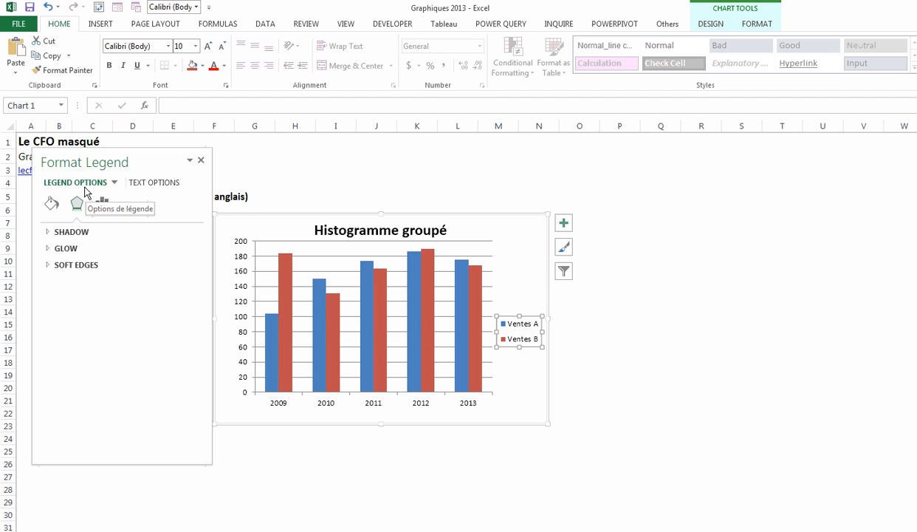
- Compare the legend's text fill and outline options with its general legend options
left_click(152, 184)
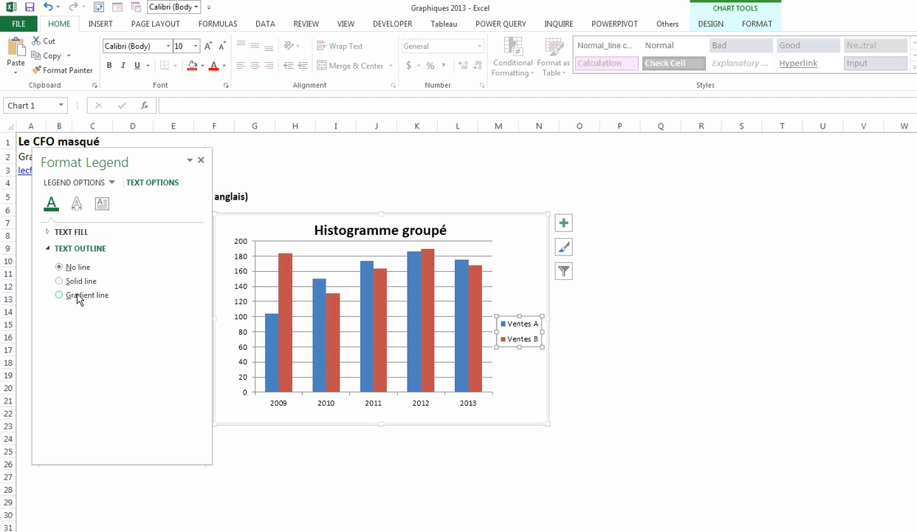
left_click(95, 184)
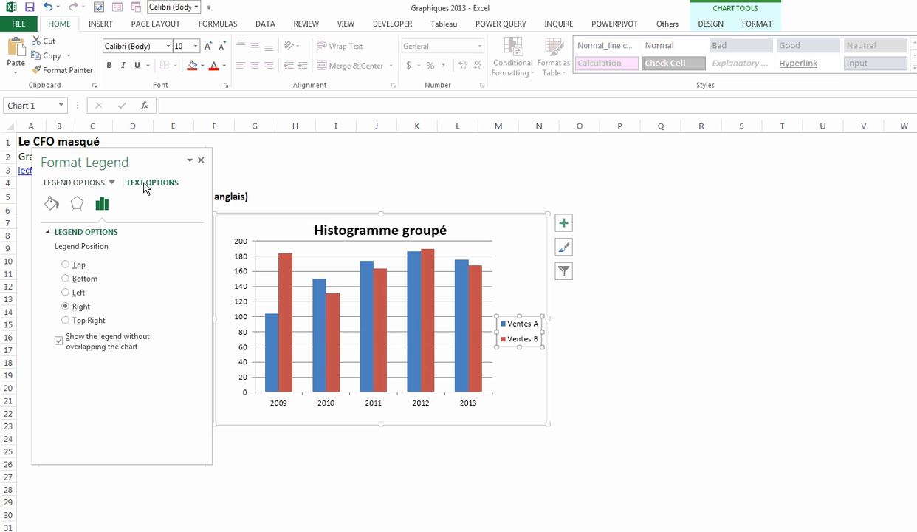
left_click(145, 185)
left_click(84, 183)
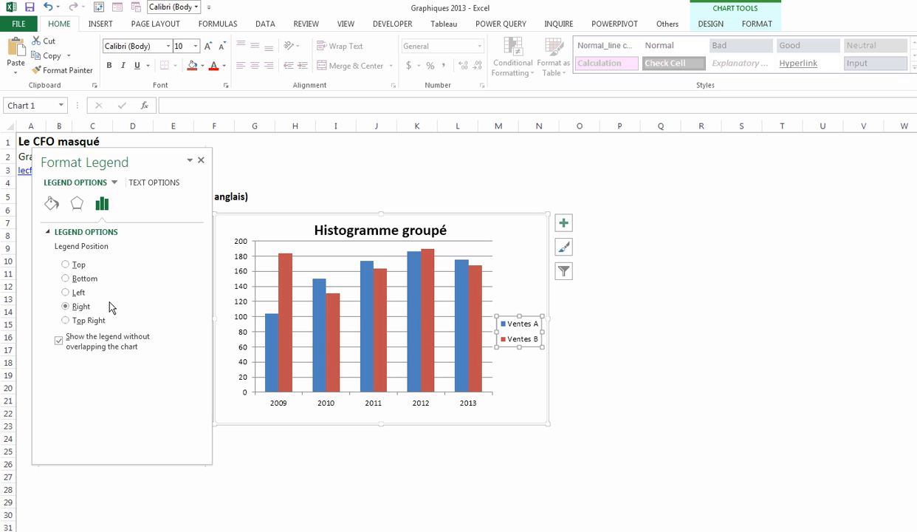
- Switch the formatting target from the legend to the chart title and examine its fill, border, effects, alignment and text options
left_click(115, 183)
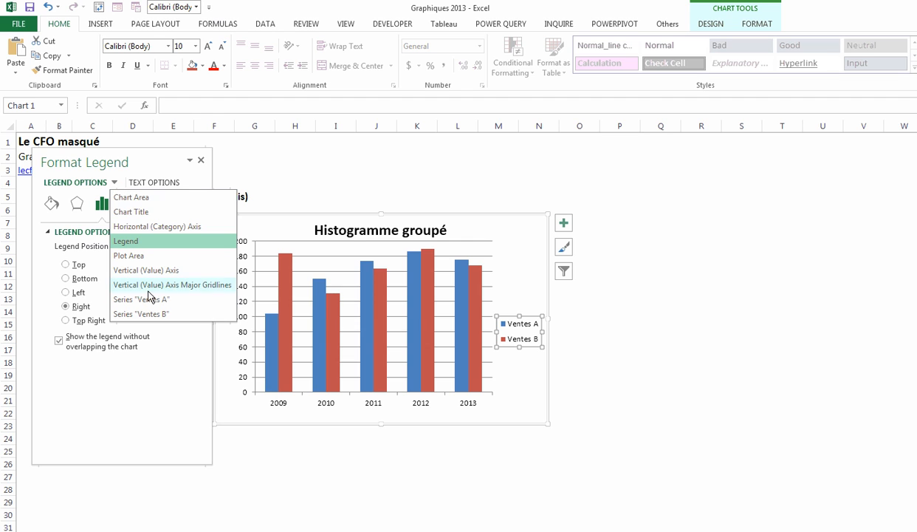
left_click(144, 212)
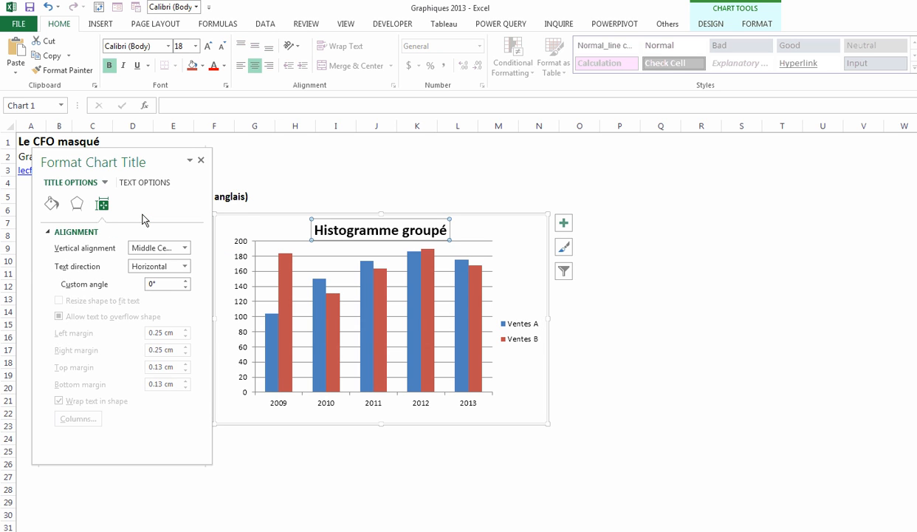
left_click(77, 201)
left_click(53, 204)
left_click(76, 204)
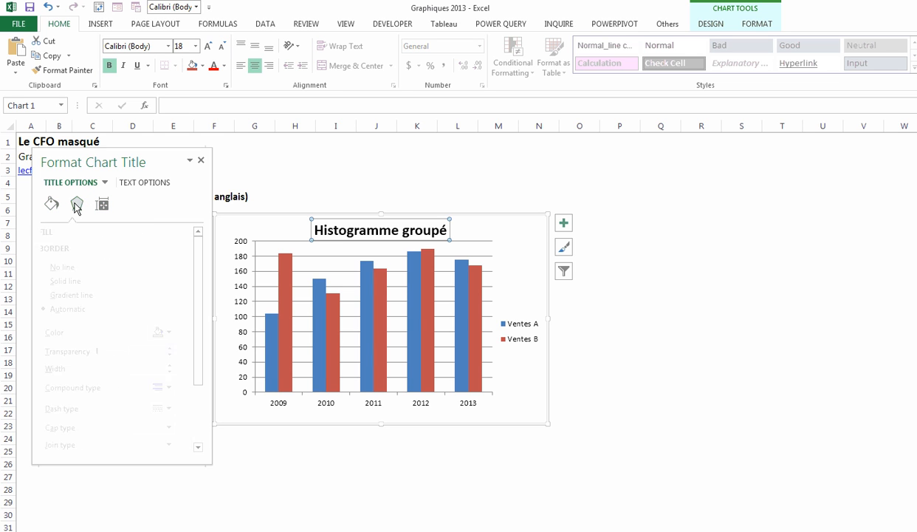
left_click(102, 204)
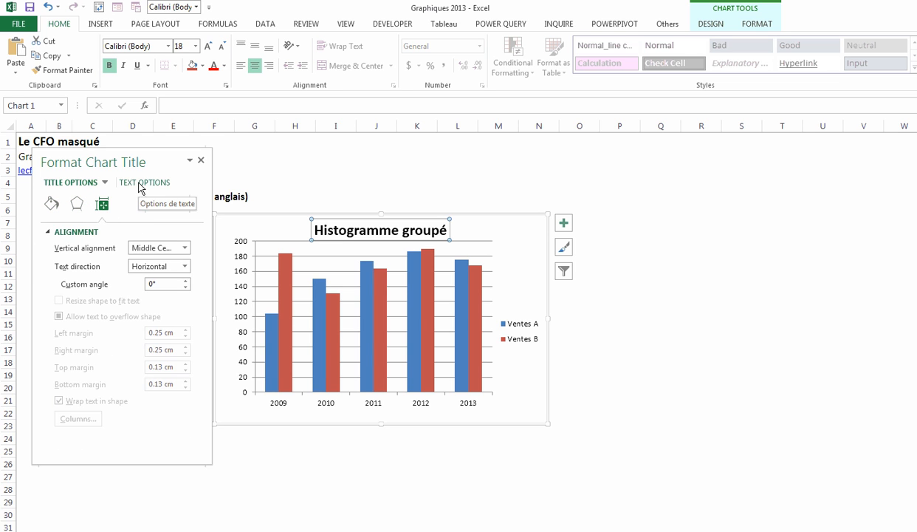
left_click(140, 182)
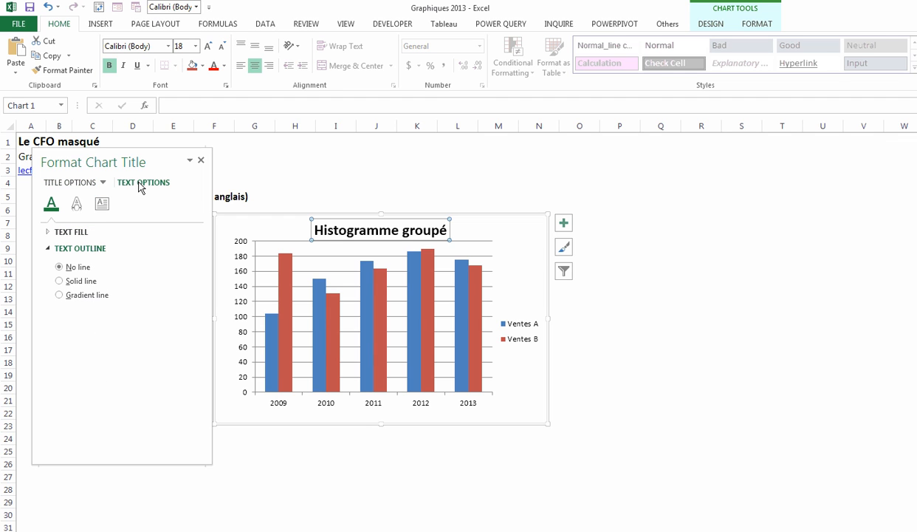
left_click(82, 185)
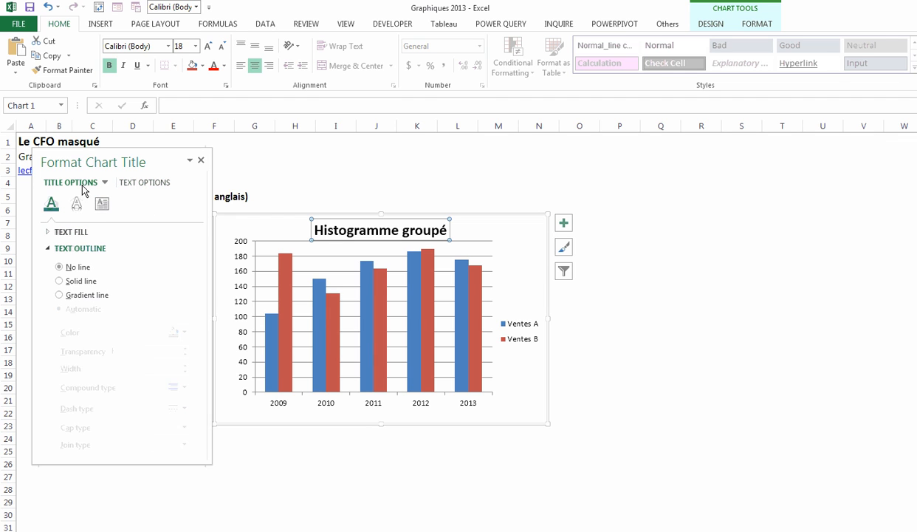